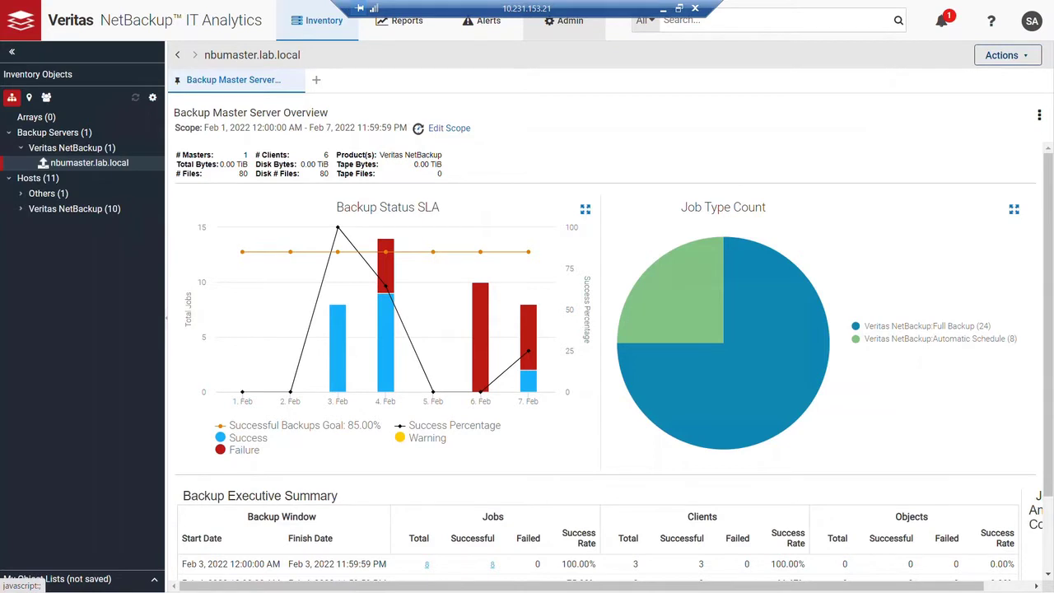
# - Add an attribute named Fruit to the rsv.lab domain with values Apple,Banana,Orange and the description "For training", and save it
pyautogui.click(559, 31)
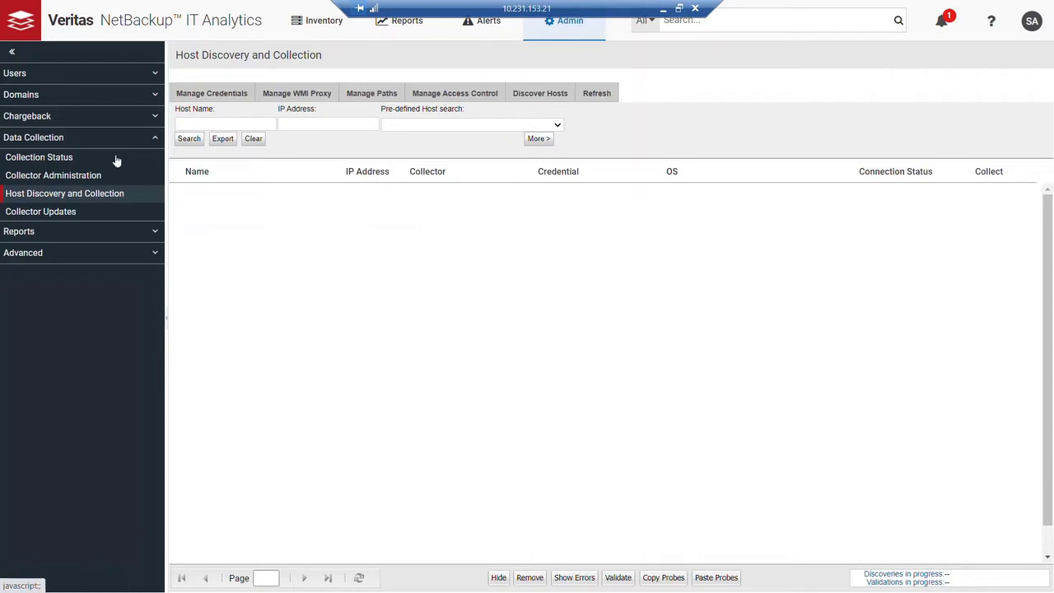
pyautogui.click(158, 257)
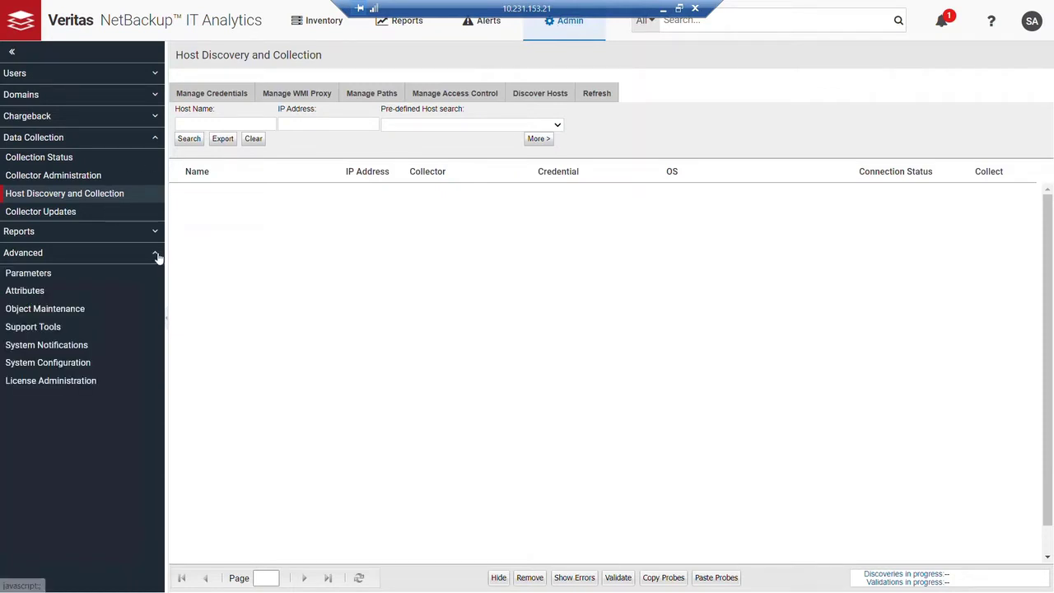
pyautogui.click(53, 292)
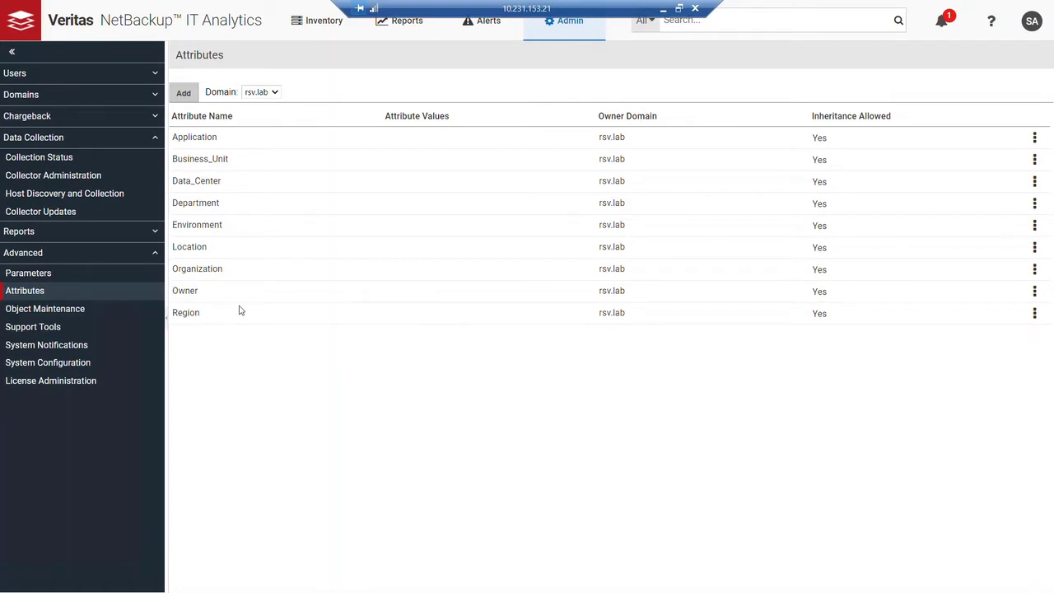
pyautogui.click(185, 93)
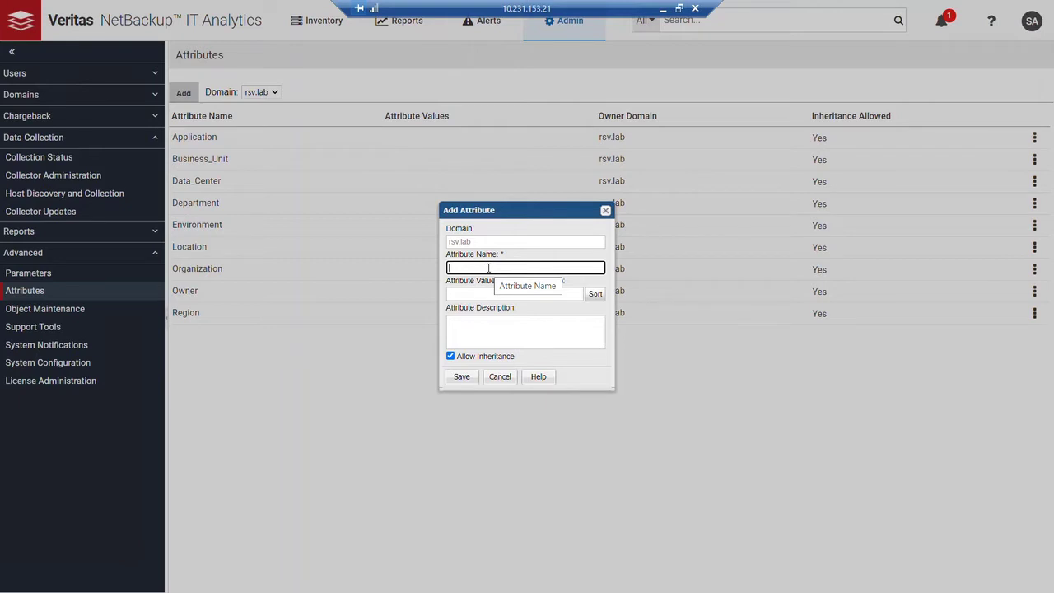
pyautogui.write('uit')
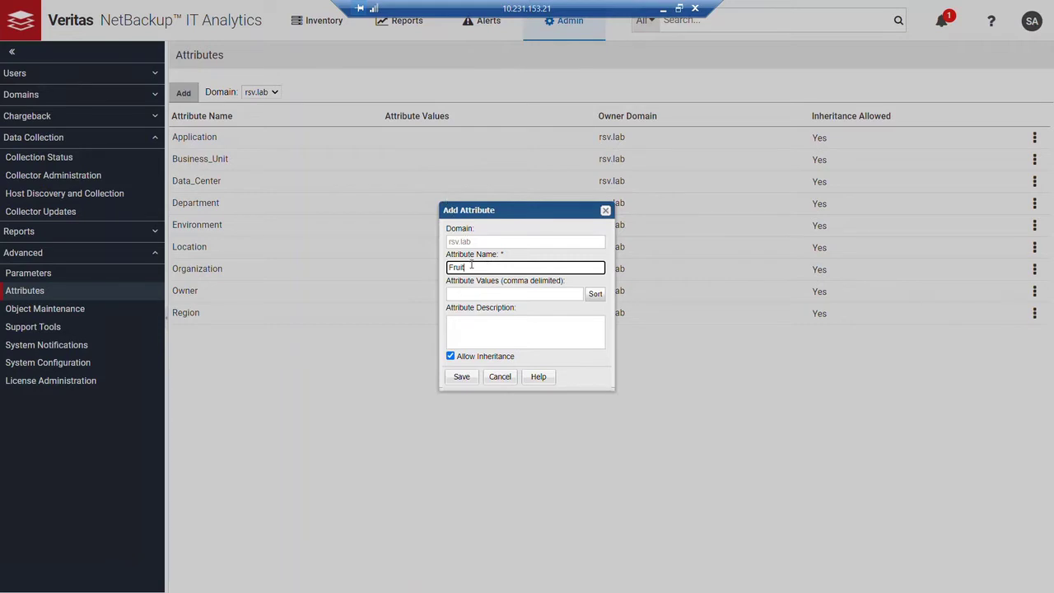
pyautogui.click(471, 294)
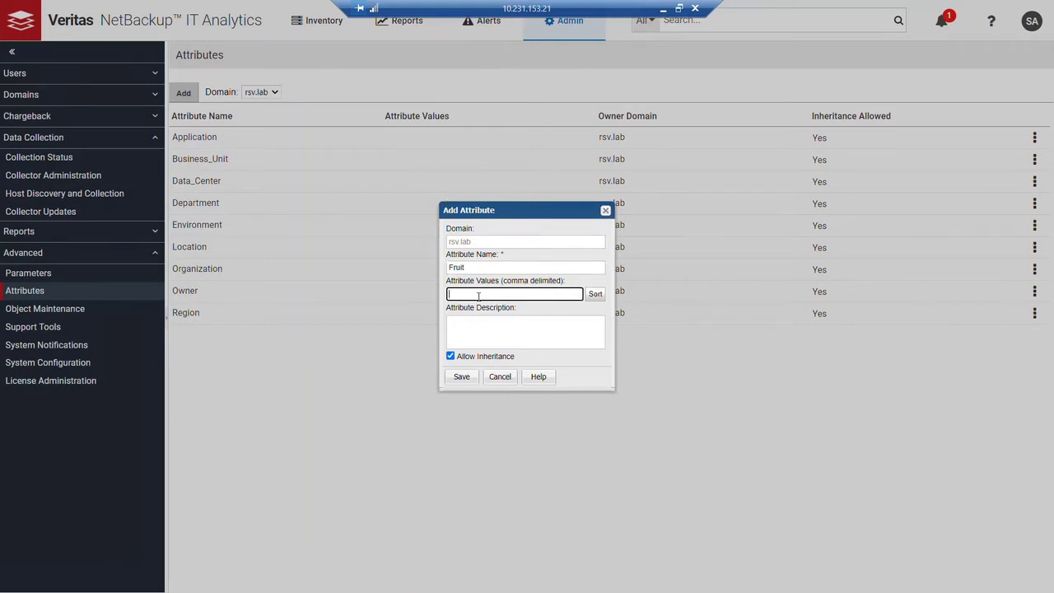
pyautogui.write('Appl')
pyautogui.write('e,Banana,Orange')
pyautogui.click(482, 325)
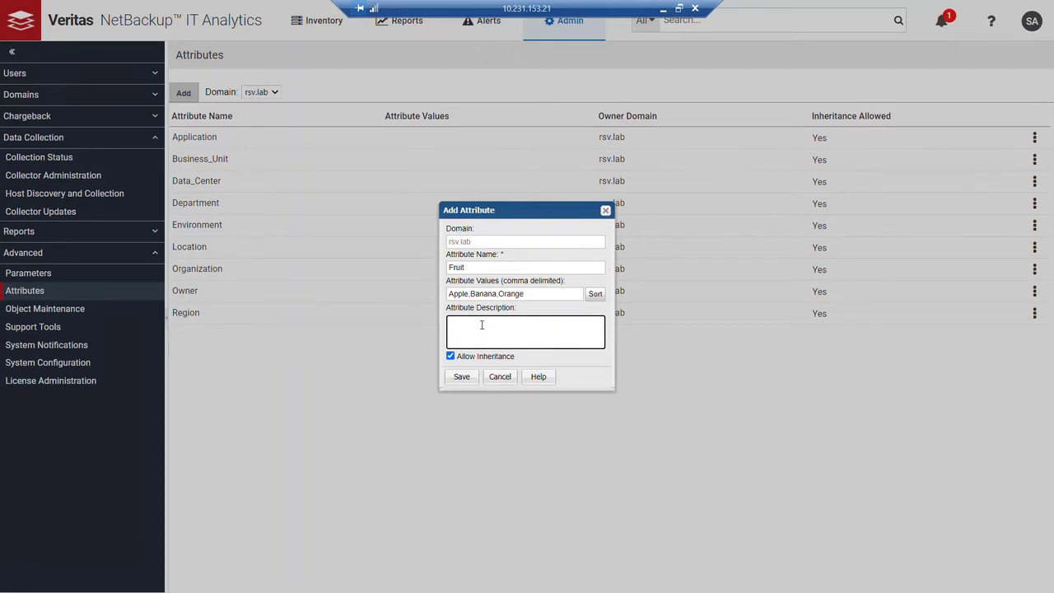
pyautogui.write('For training')
pyautogui.click(462, 377)
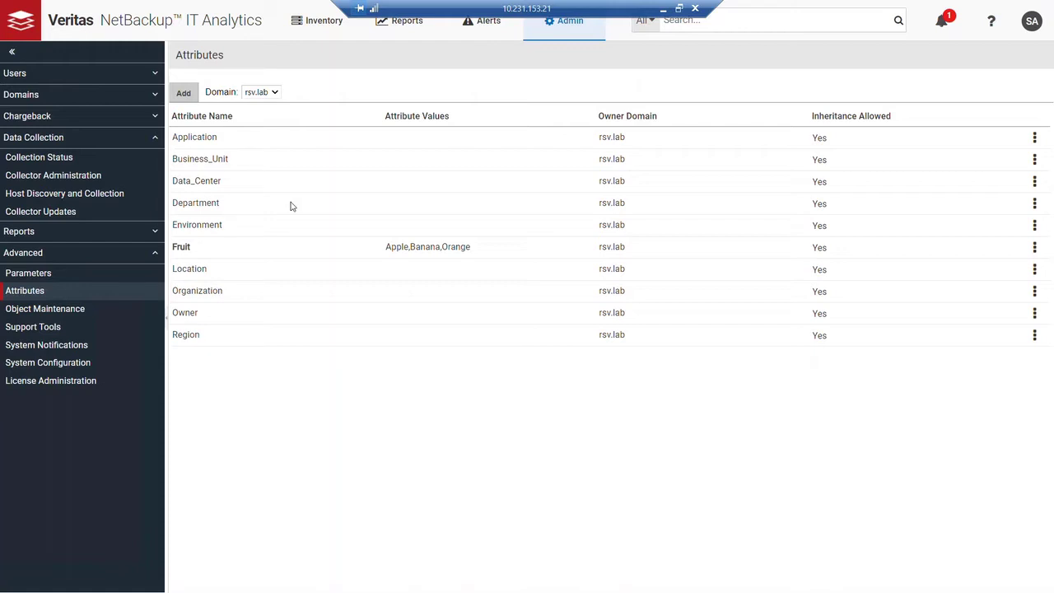
# - In the hosts inventory list, assign the Fruit attribute value Apple to nbumaster.lab.local
pyautogui.click(320, 19)
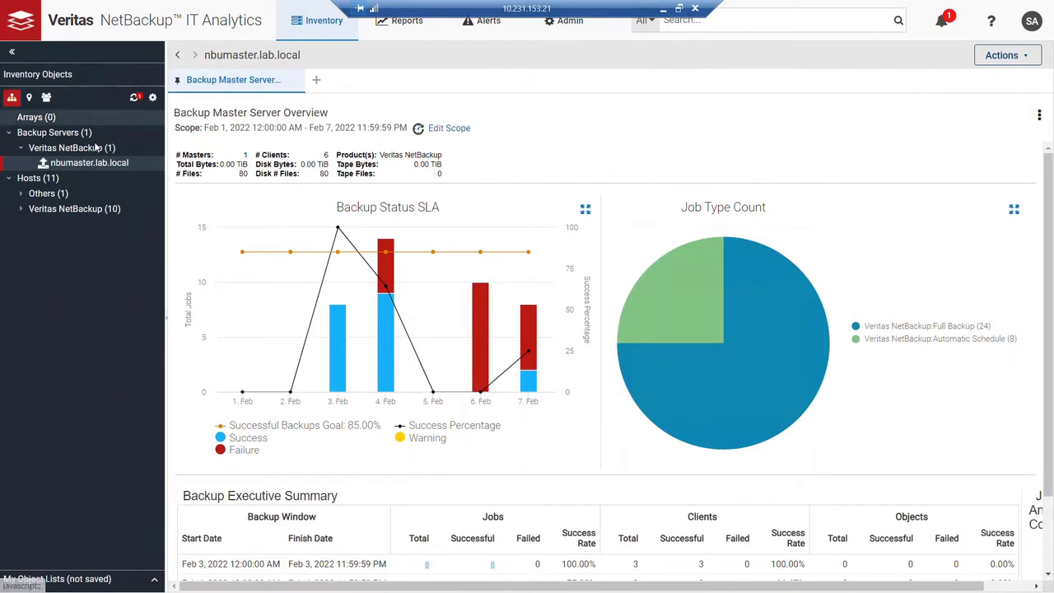
pyautogui.click(42, 180)
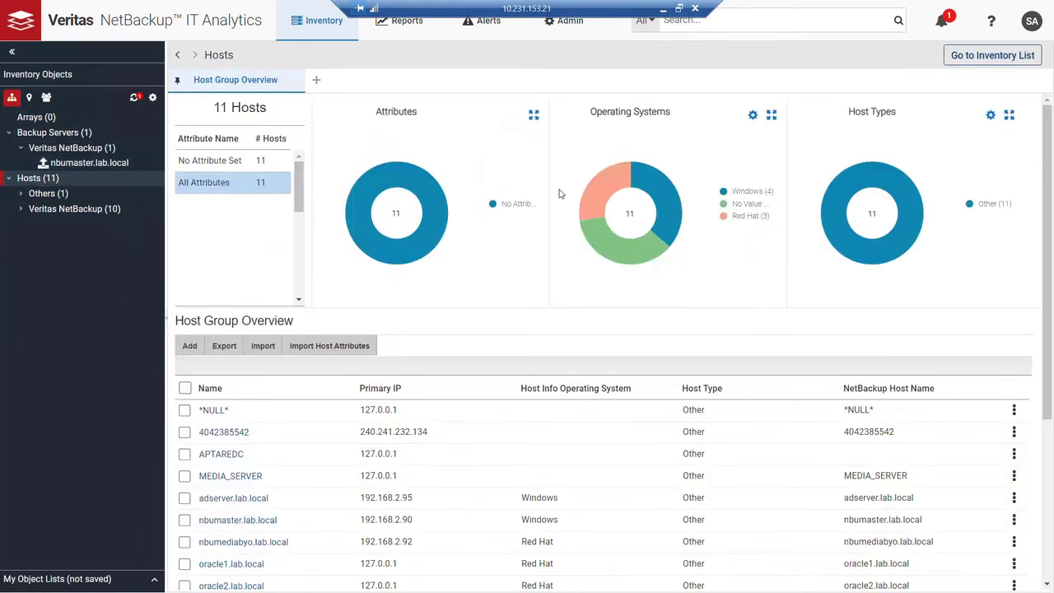
pyautogui.click(1005, 56)
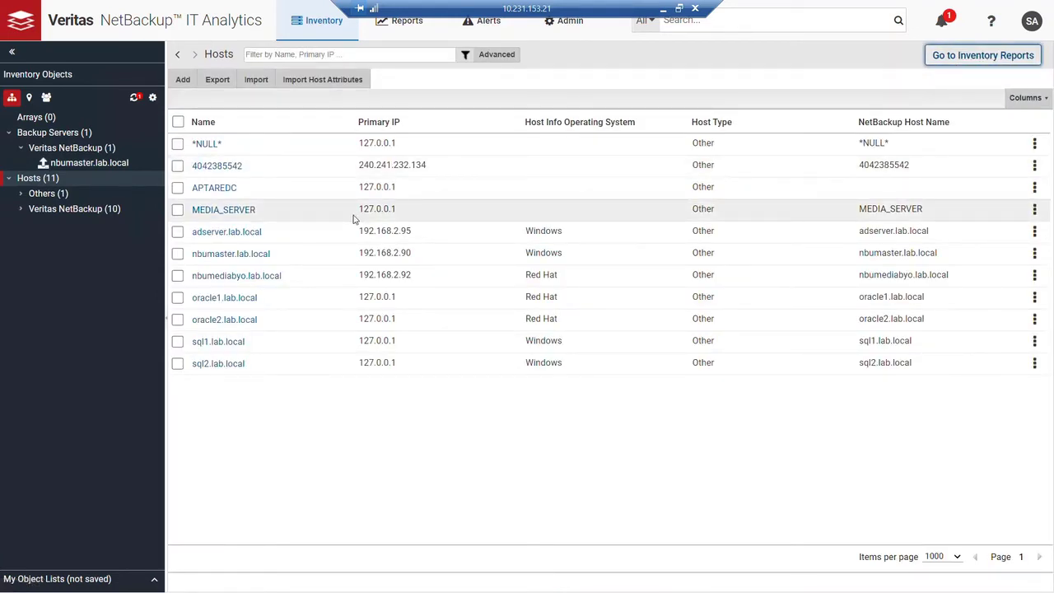
pyautogui.click(178, 254)
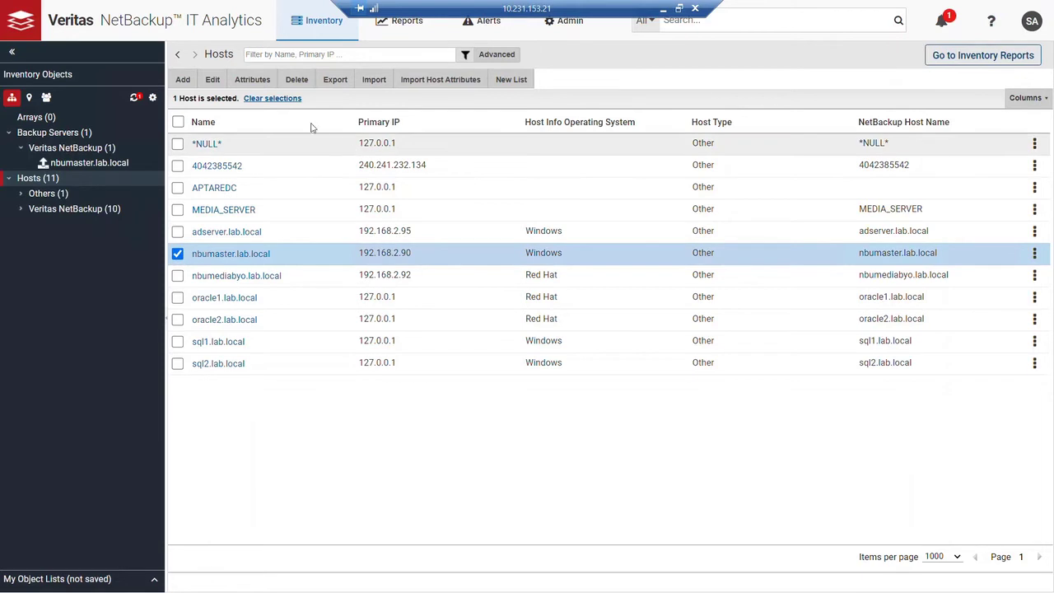
pyautogui.click(253, 80)
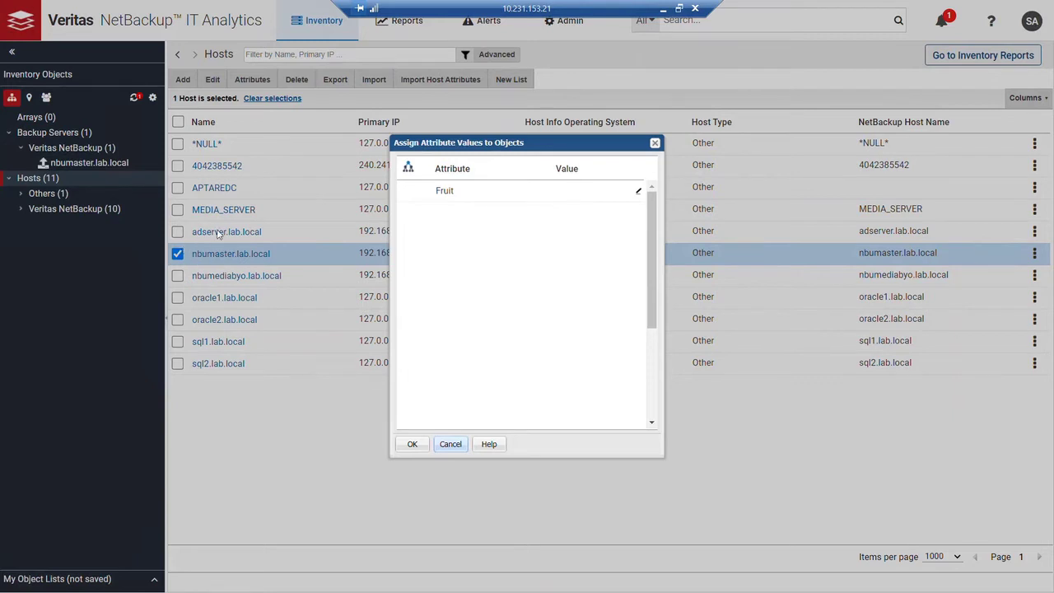
pyautogui.click(640, 192)
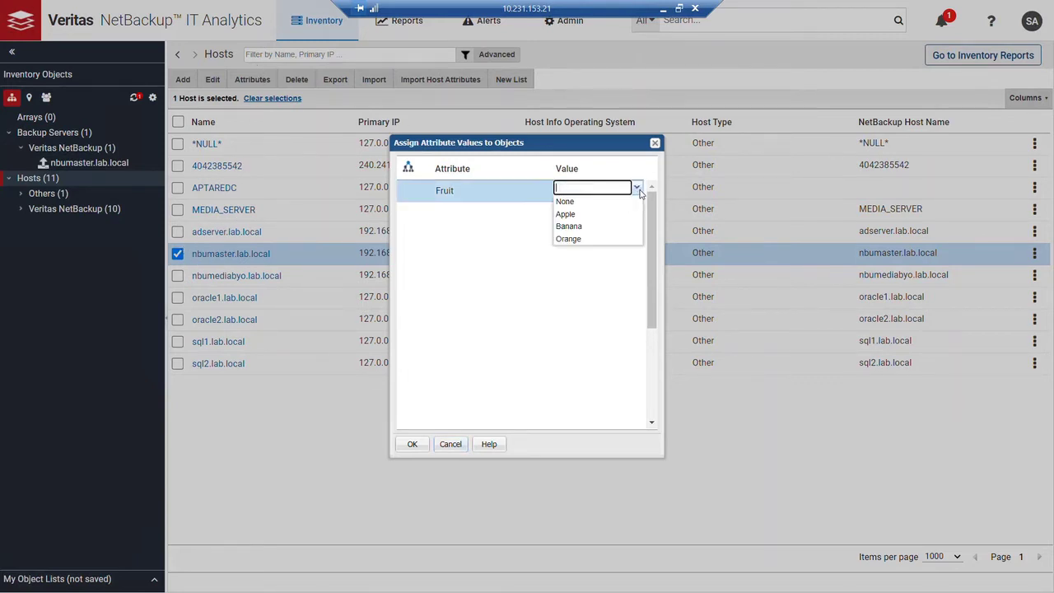
pyautogui.click(579, 215)
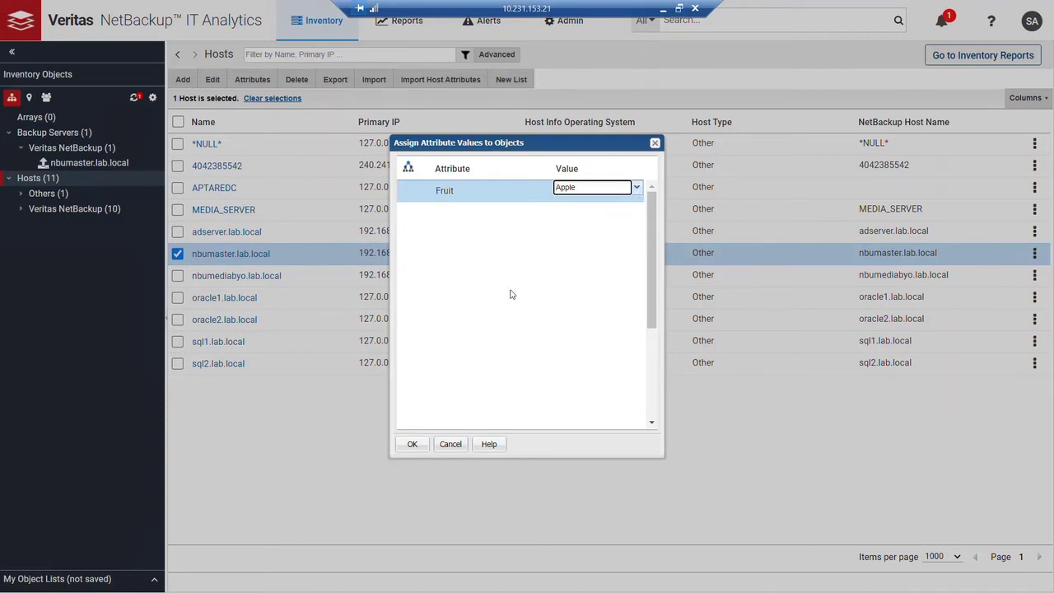
pyautogui.click(413, 445)
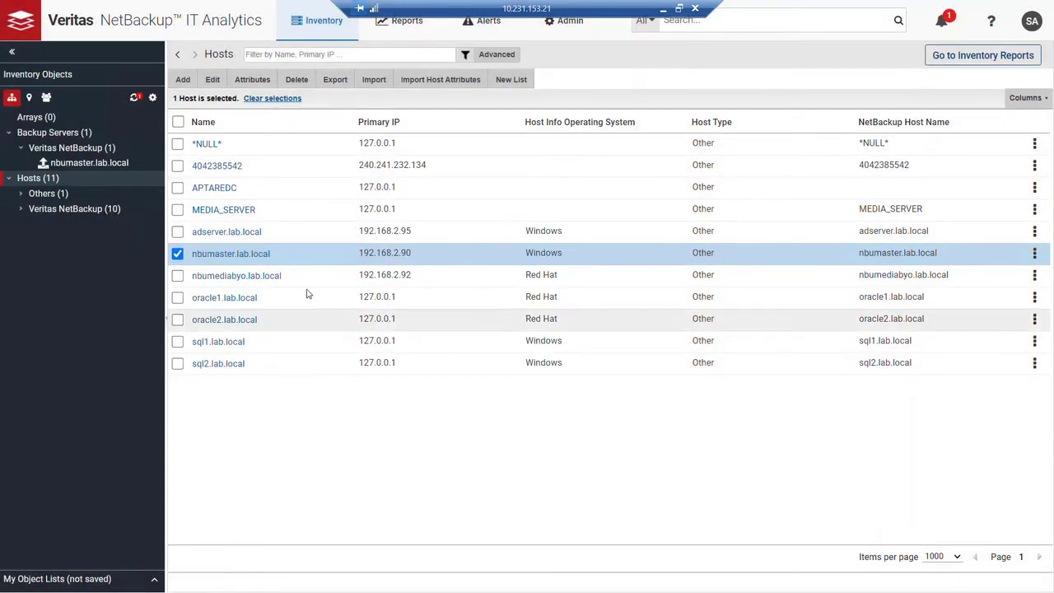
# - Assign the Fruit attribute value Banana to only the host nbumediabyo.lab.local
pyautogui.click(178, 253)
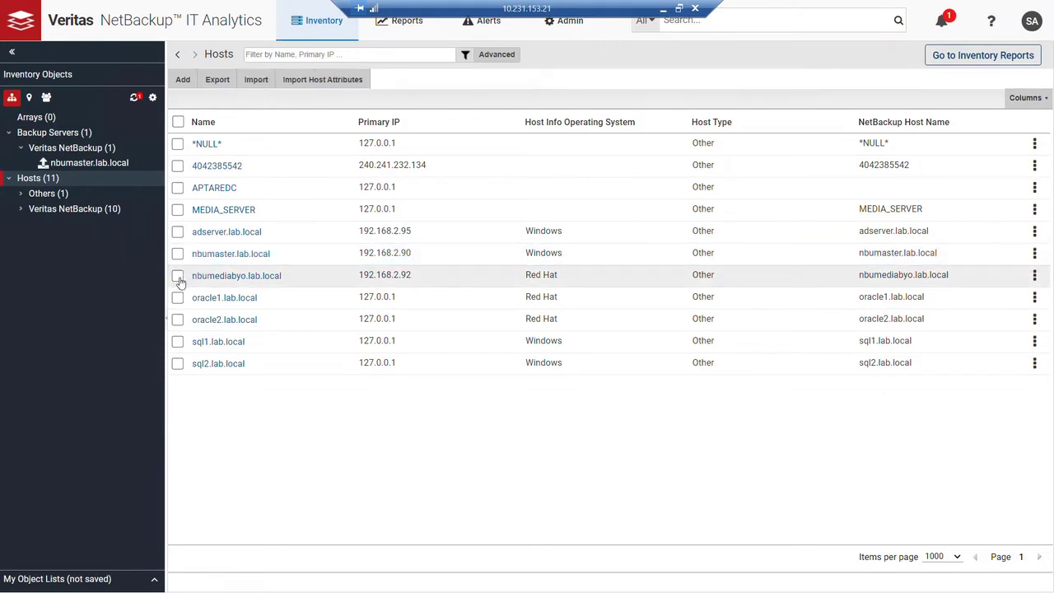
pyautogui.click(178, 276)
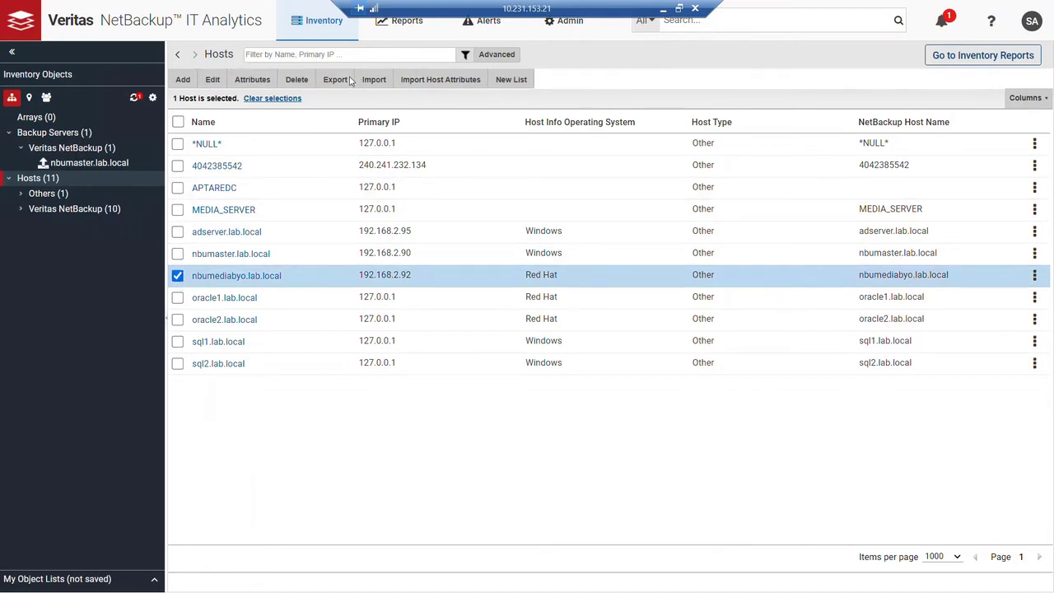
pyautogui.click(255, 79)
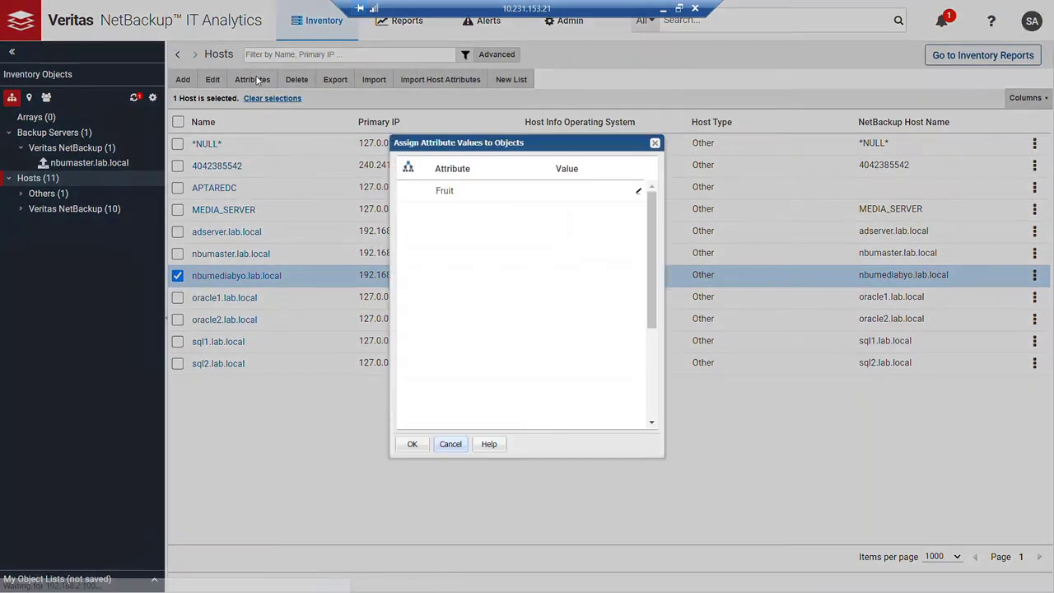
pyautogui.click(635, 191)
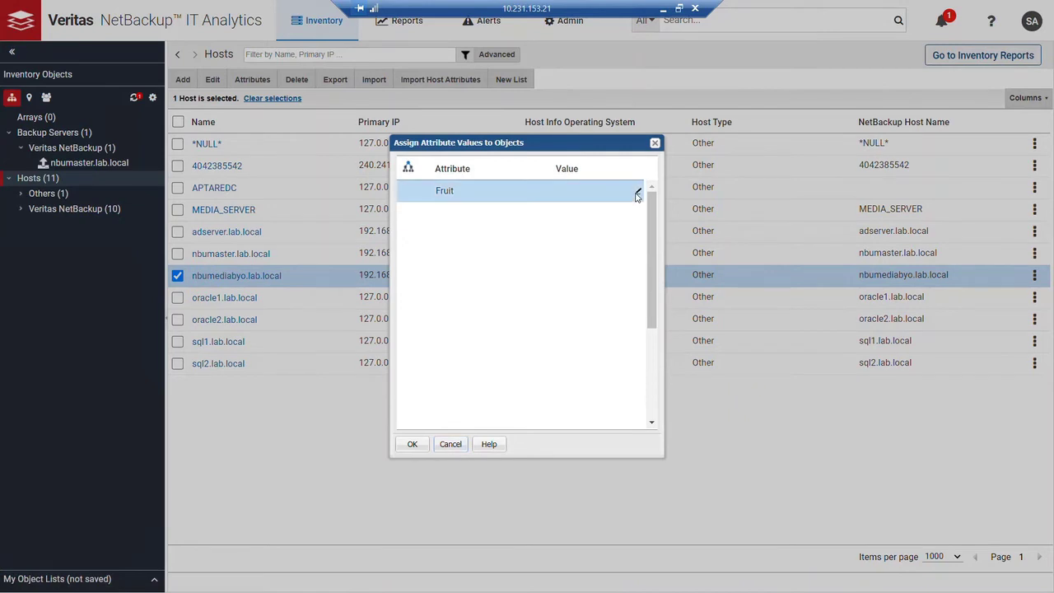
pyautogui.click(586, 228)
pyautogui.click(416, 444)
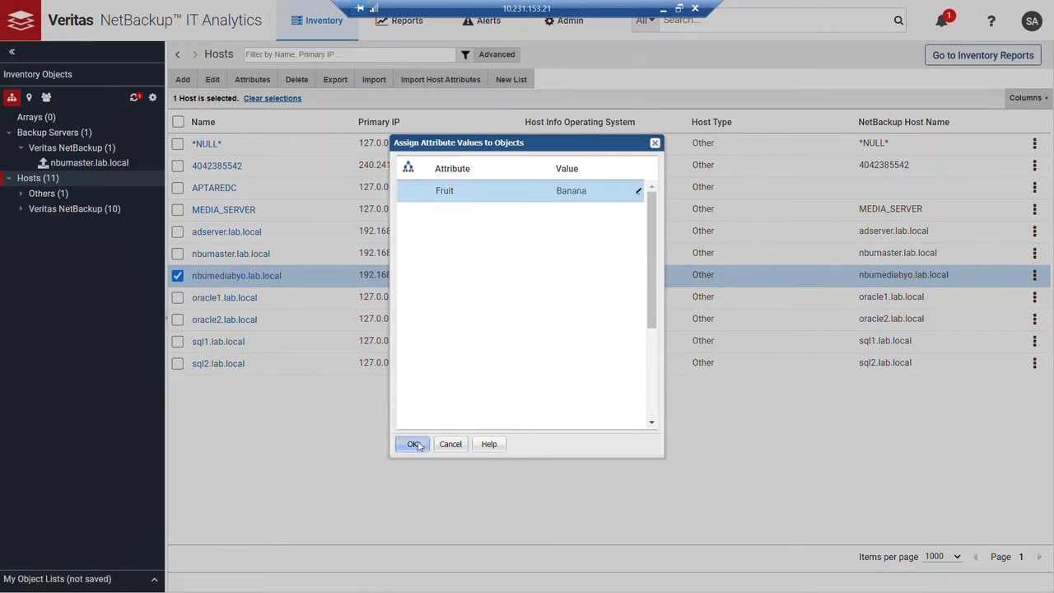
# - Assign the Fruit attribute value Orange to only the host adserver.lab.local
pyautogui.click(177, 231)
pyautogui.click(249, 81)
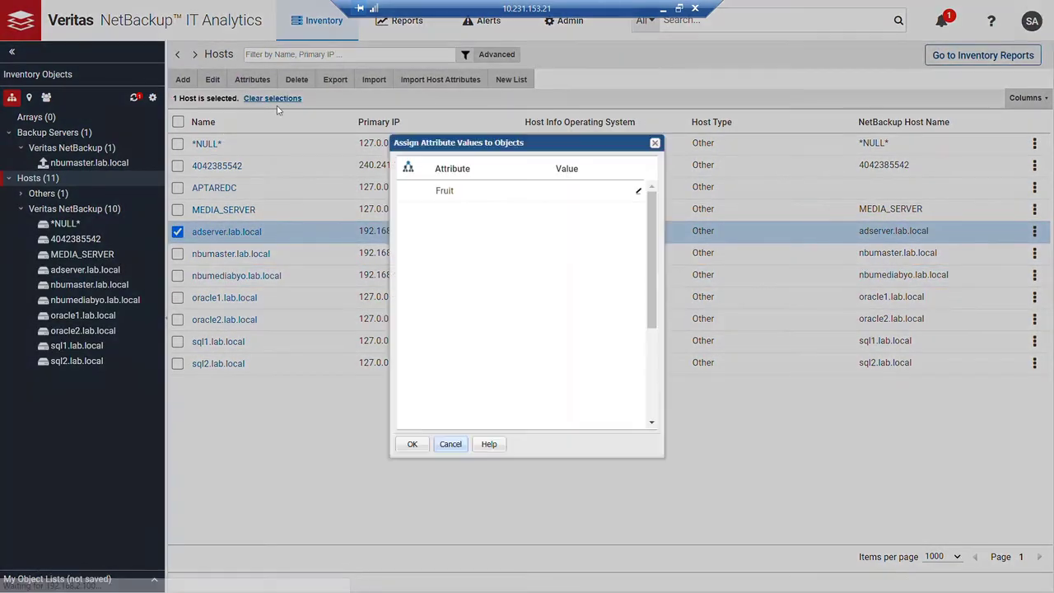
pyautogui.click(638, 191)
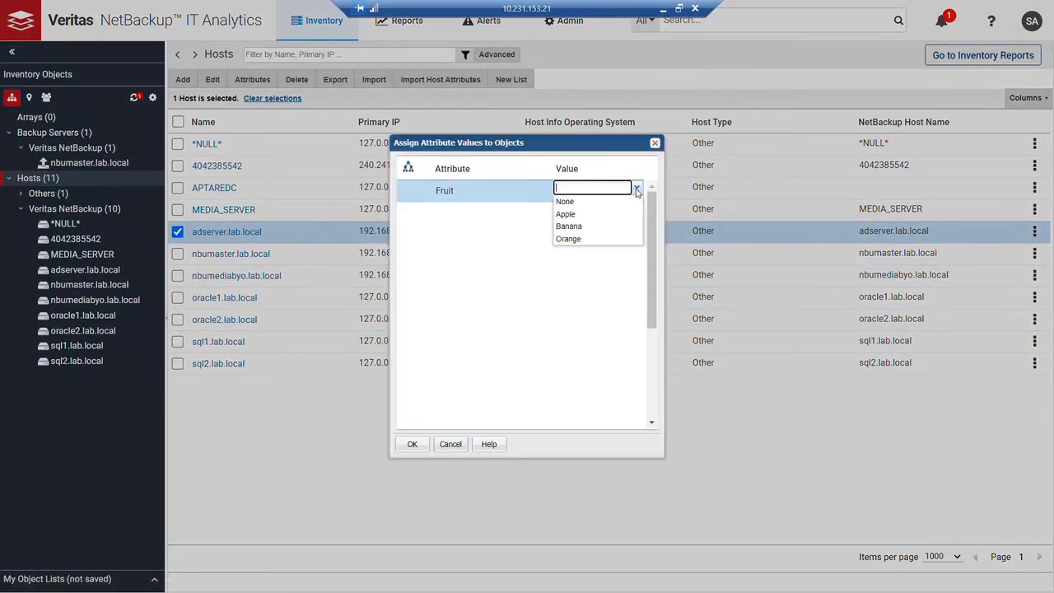
pyautogui.click(568, 239)
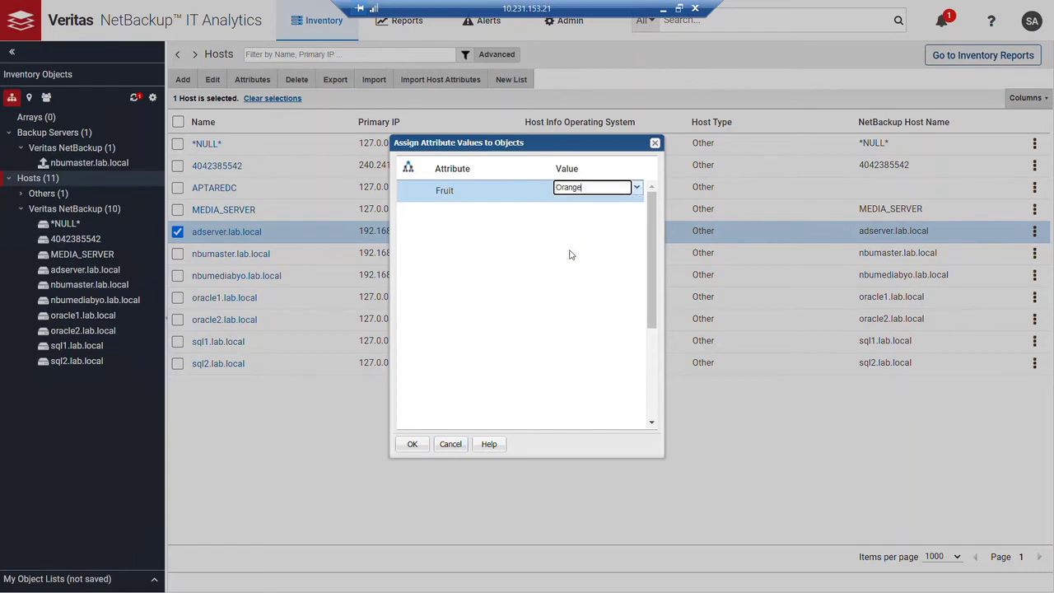
pyautogui.click(405, 444)
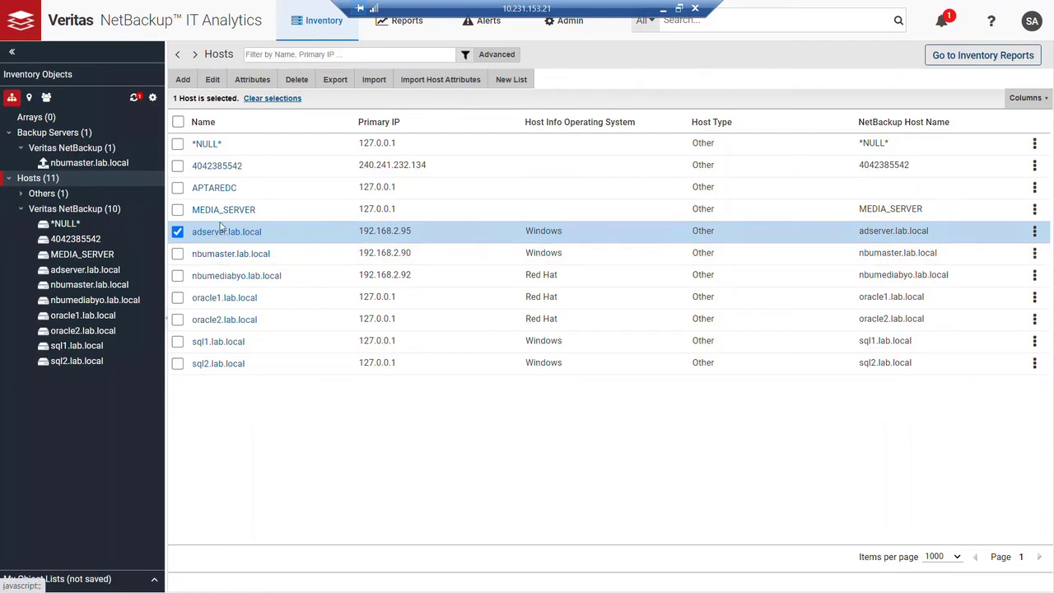
# - Add APTAREDC, the numerically named host, oracle1, oracle2, sql1 and sql2 to the adserver selection and assign Fruit value Orange to all of them together
pyautogui.click(178, 188)
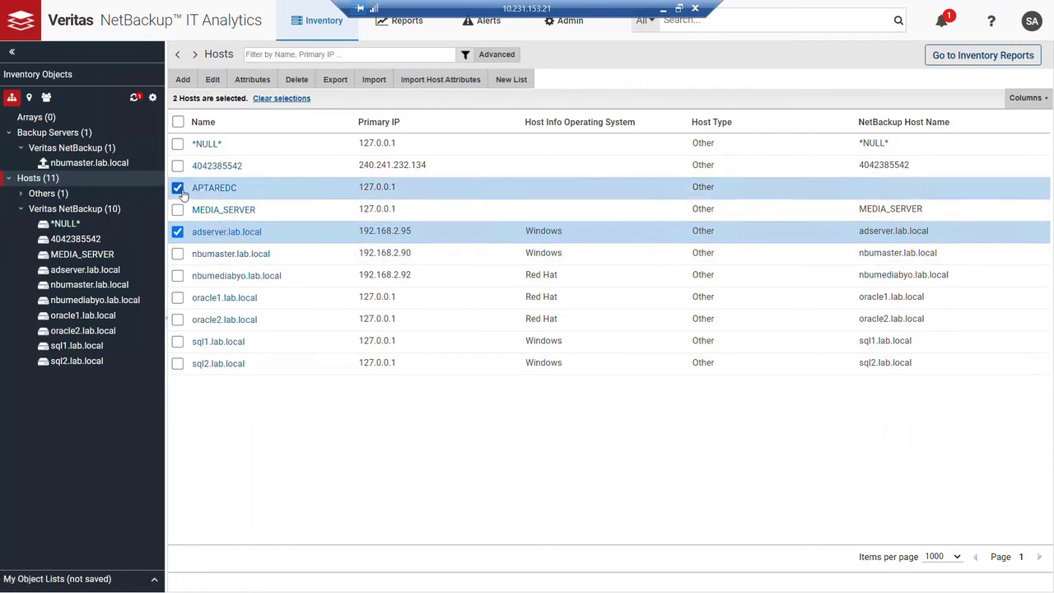
pyautogui.click(178, 167)
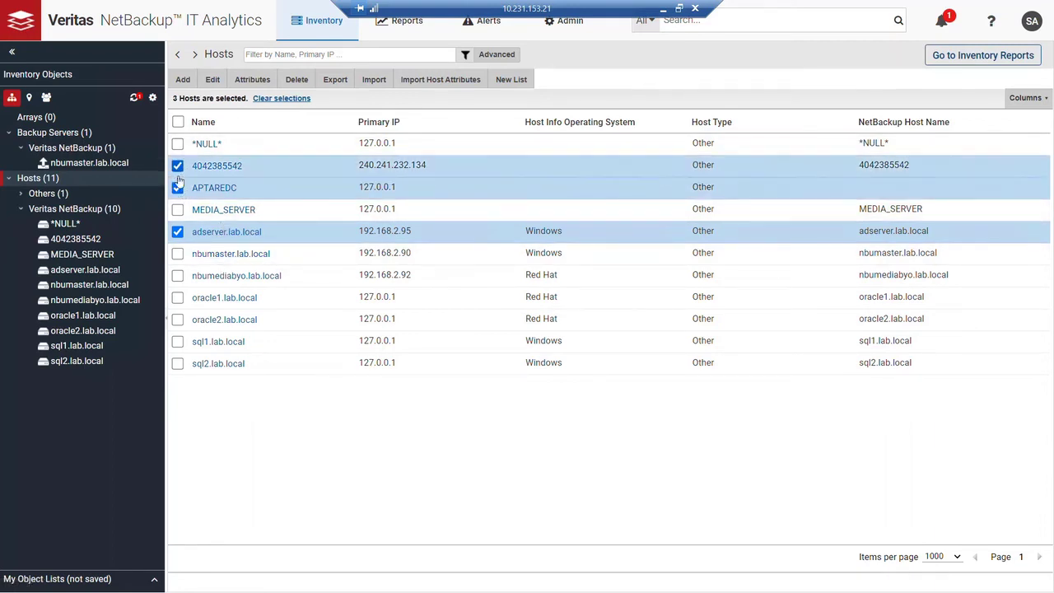
pyautogui.click(178, 298)
pyautogui.click(178, 320)
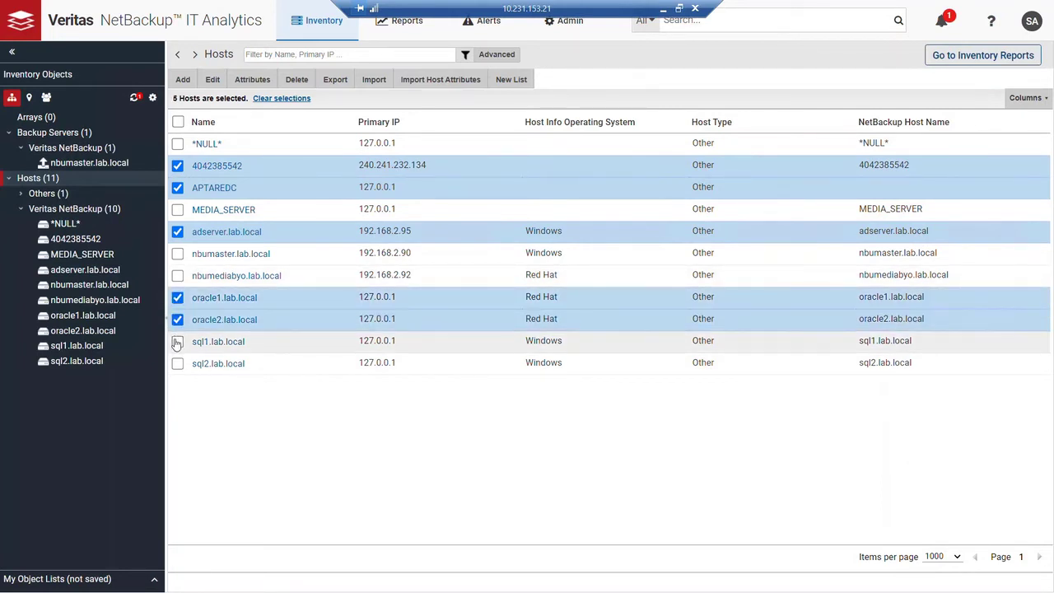
pyautogui.click(178, 341)
pyautogui.click(178, 364)
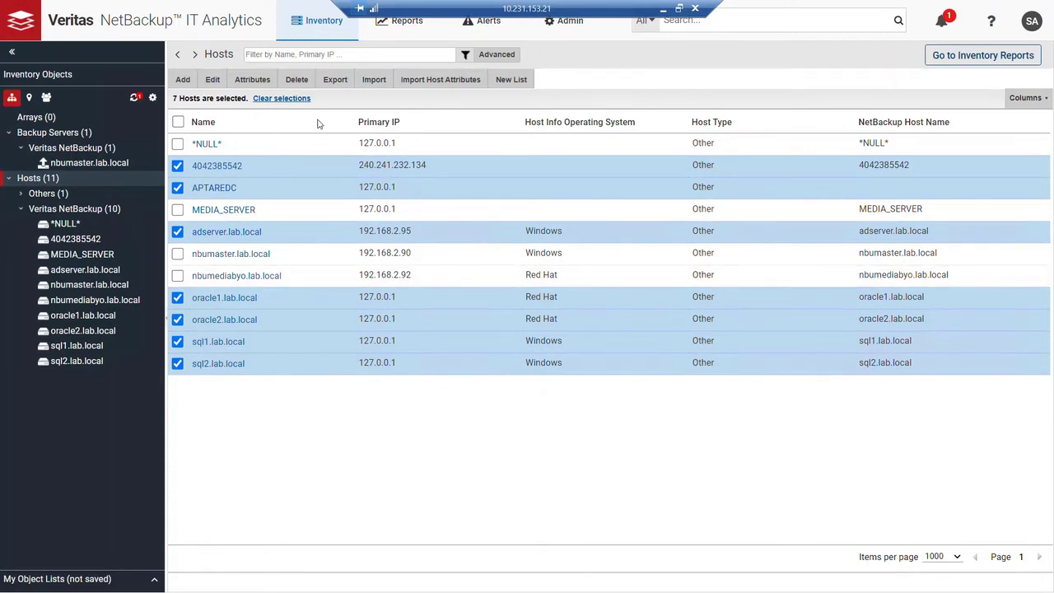
pyautogui.click(253, 80)
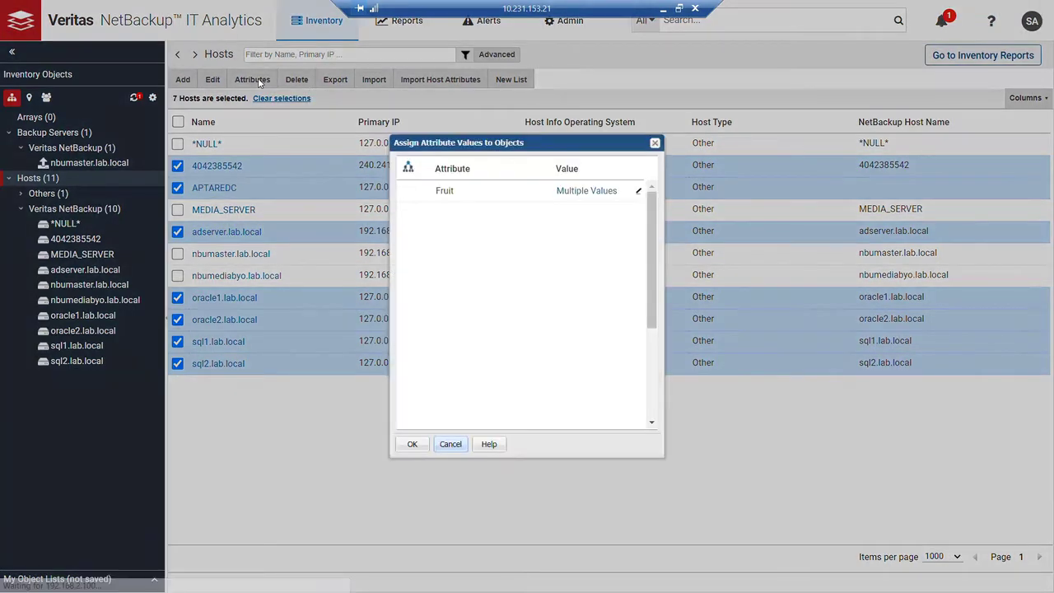
pyautogui.click(597, 195)
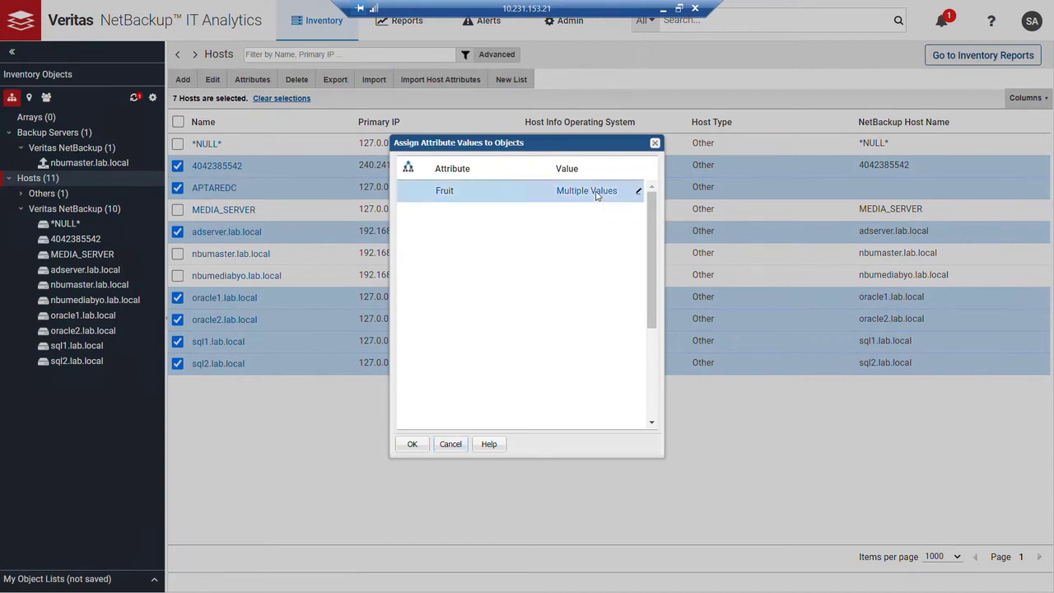
pyautogui.click(597, 195)
pyautogui.click(579, 241)
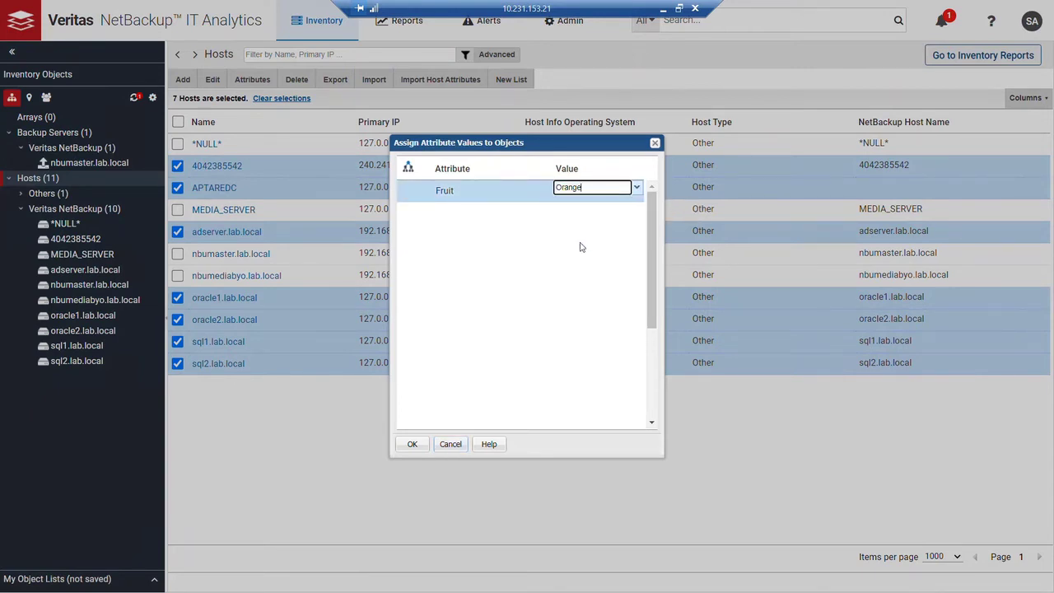
pyautogui.click(412, 445)
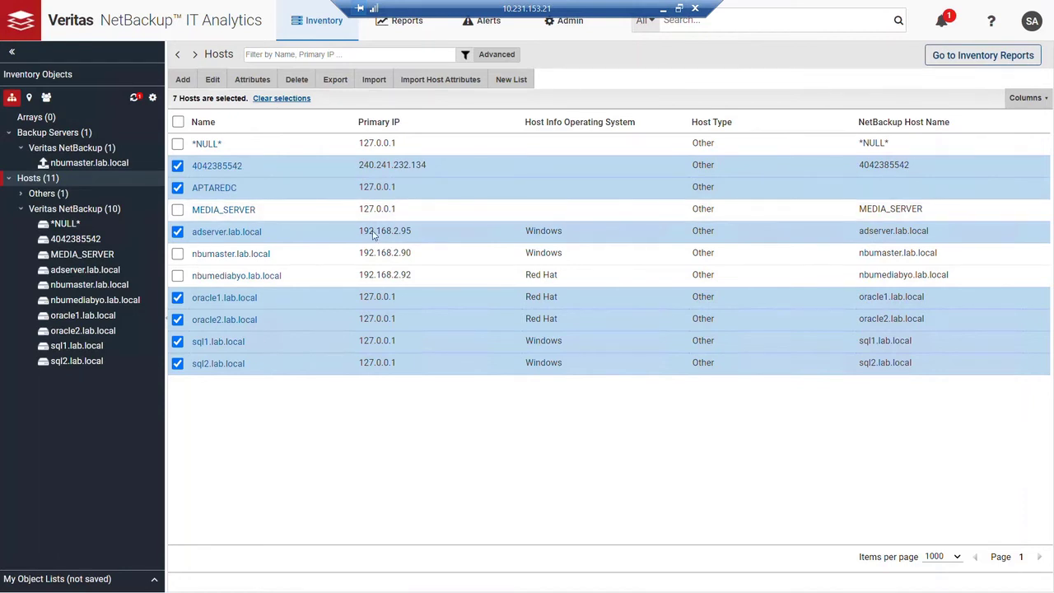
# - Check the hosts list's available columns for the Fruit attribute and refresh the inventory objects
pyautogui.click(1027, 98)
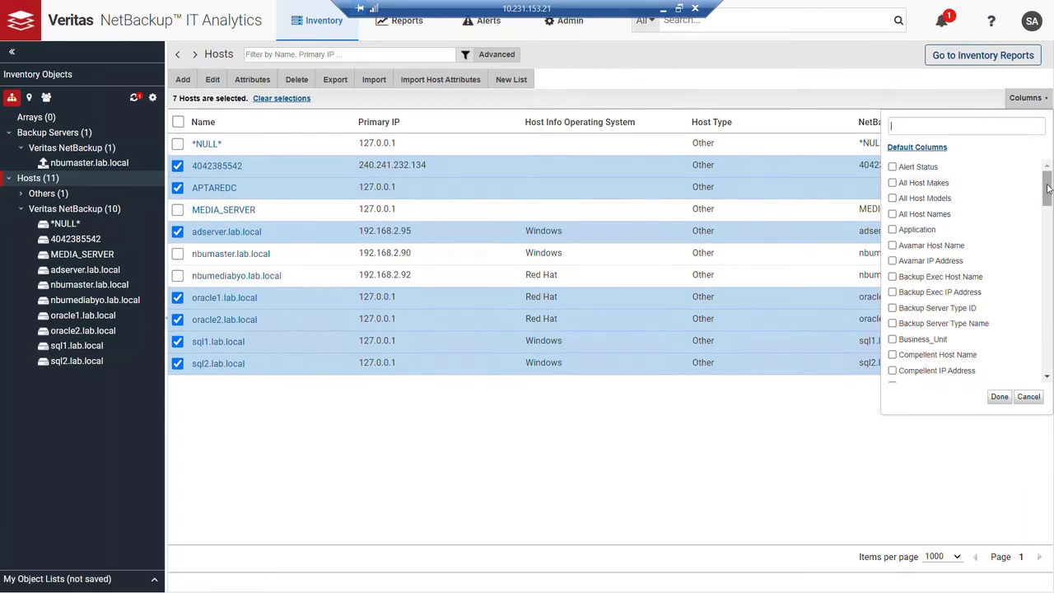
pyautogui.moveTo(1047, 188); pyautogui.dragTo(1049, 237)
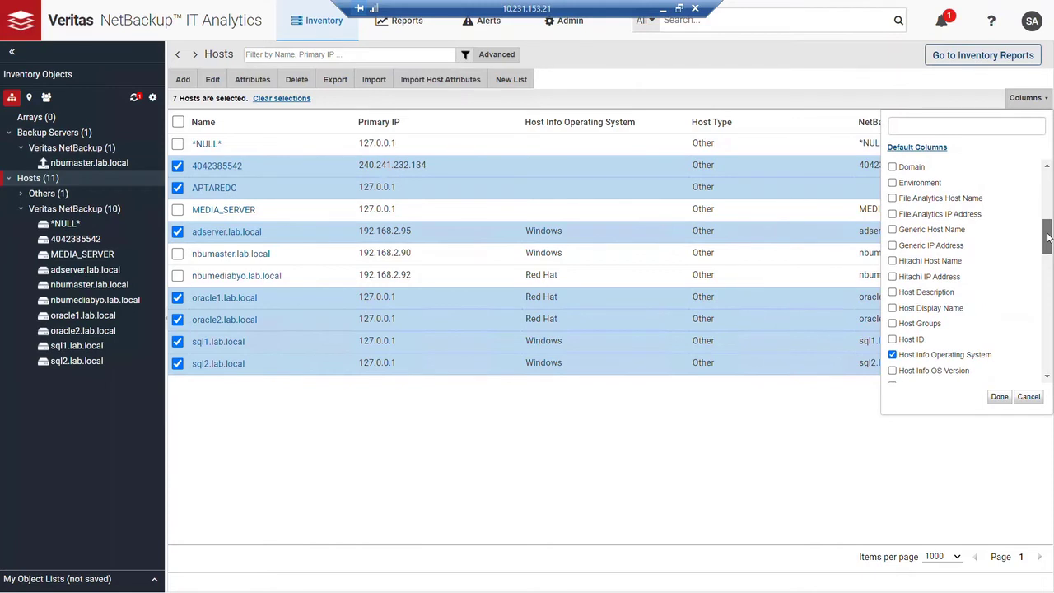
pyautogui.click(136, 98)
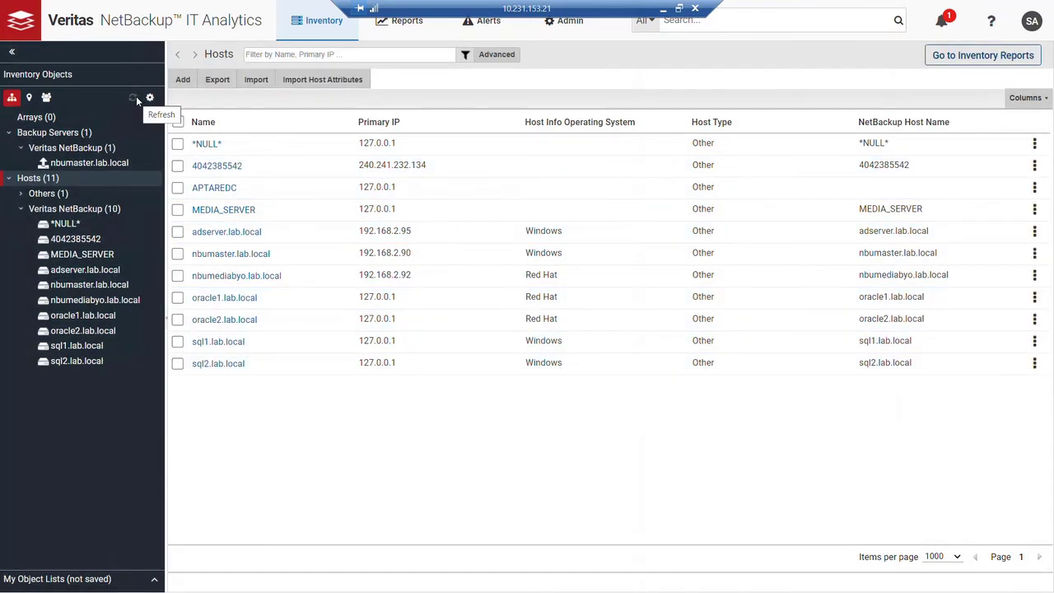
# - Add the Fruit attribute as a column in the hosts list
pyautogui.click(1028, 100)
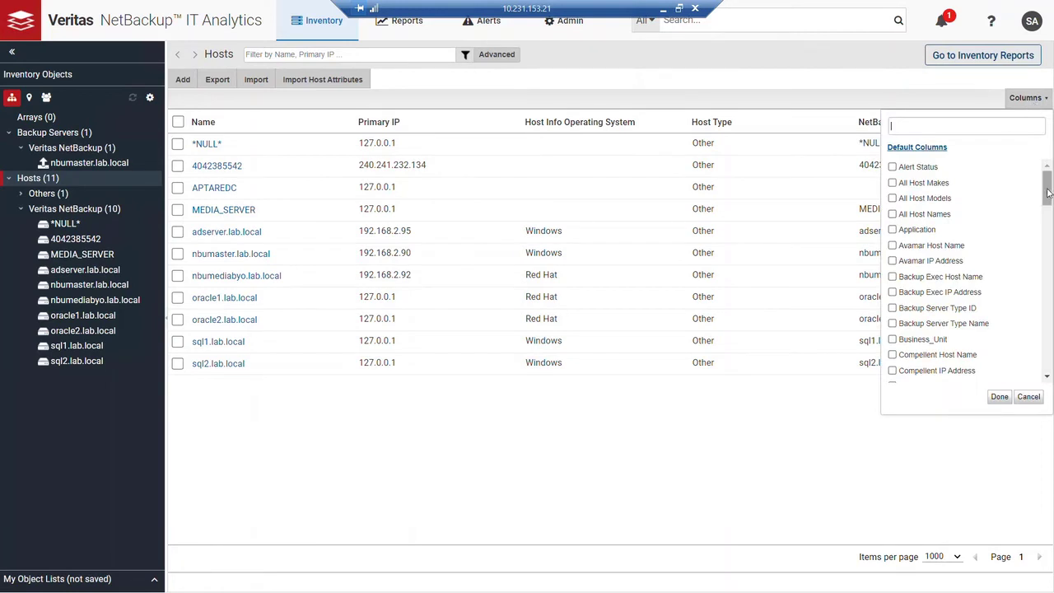
pyautogui.moveTo(1048, 194); pyautogui.dragTo(1046, 250)
pyautogui.scroll(-3, 1046, 249)
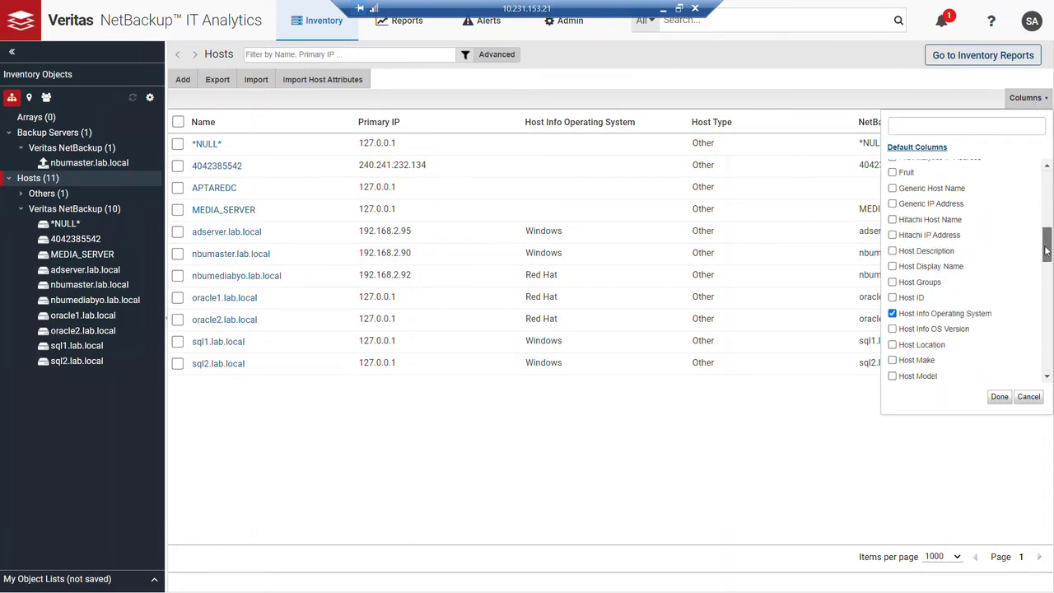
pyautogui.click(893, 174)
pyautogui.click(998, 398)
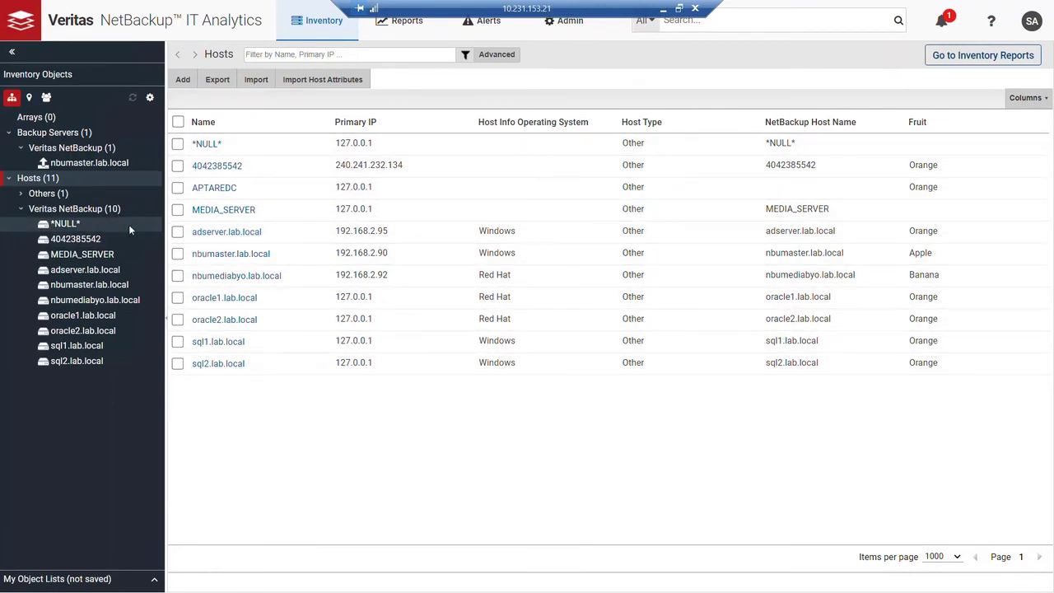
# - Switch to the hosts' inventory reports and filter the Host Group Overview by the Fruit attribute with value Orange, reviewing the listed hosts
pyautogui.click(954, 59)
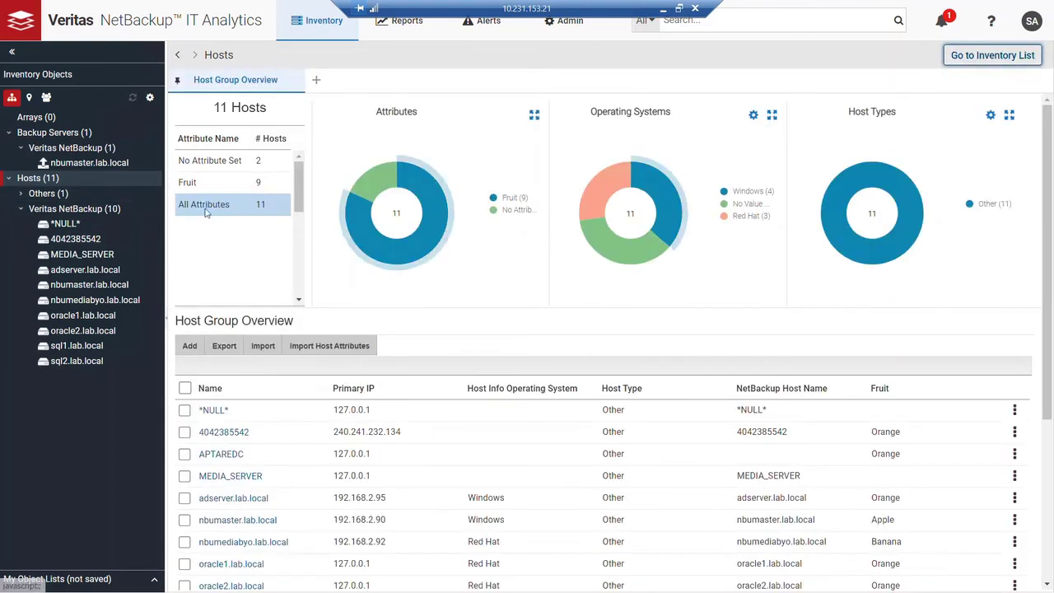
pyautogui.click(189, 186)
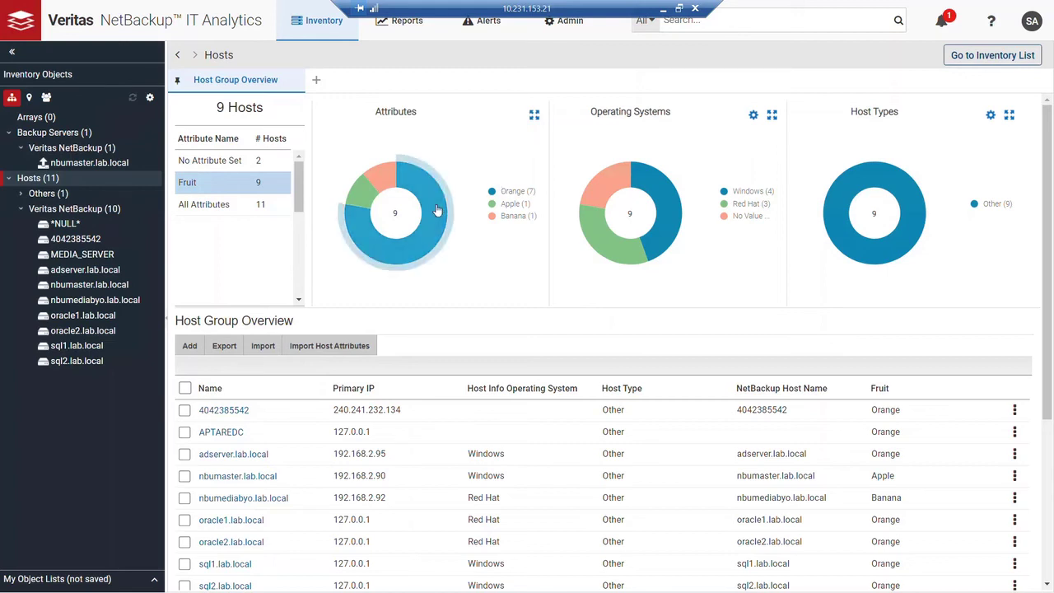
pyautogui.moveTo(438, 211)
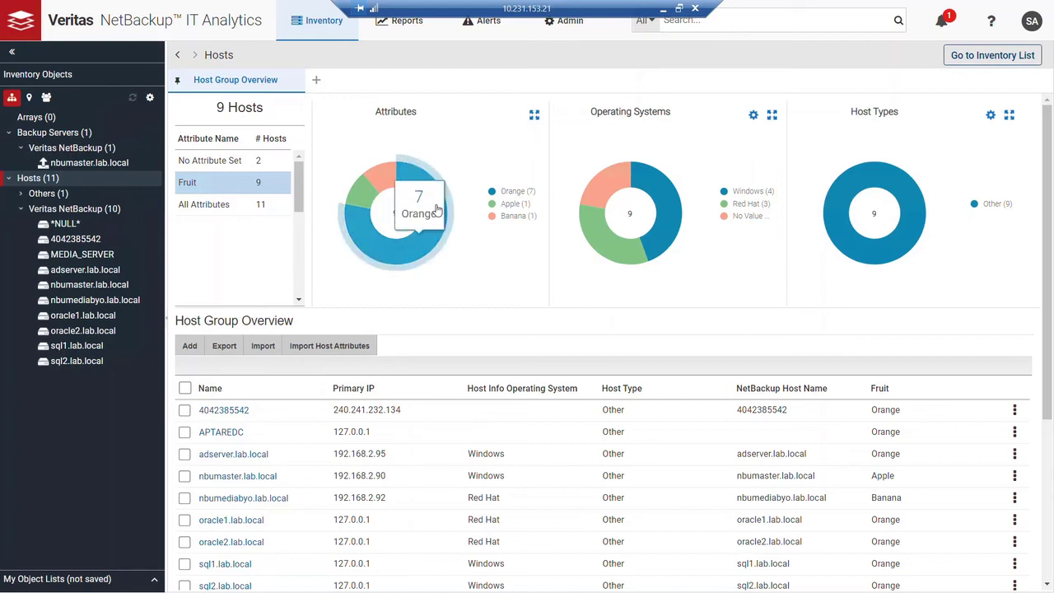
pyautogui.click(437, 211)
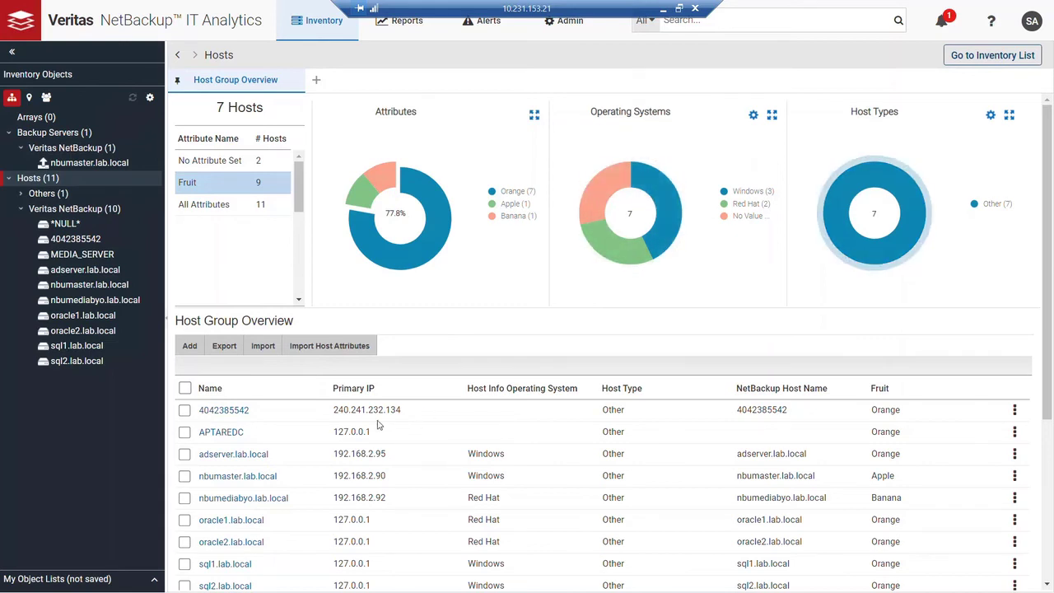
pyautogui.scroll(-1, 377, 426)
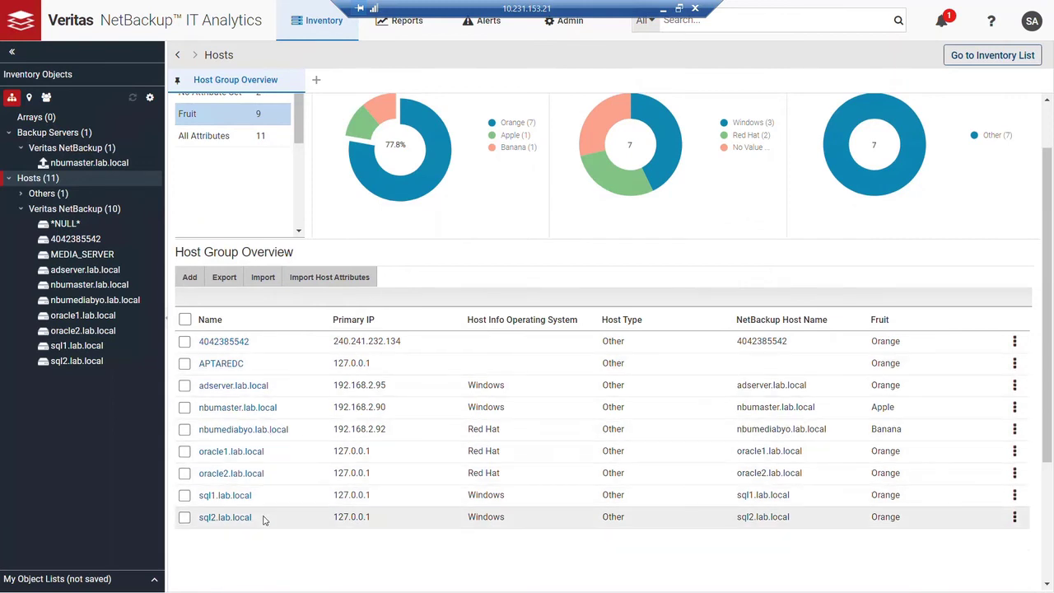
pyautogui.scroll(1, 272, 402)
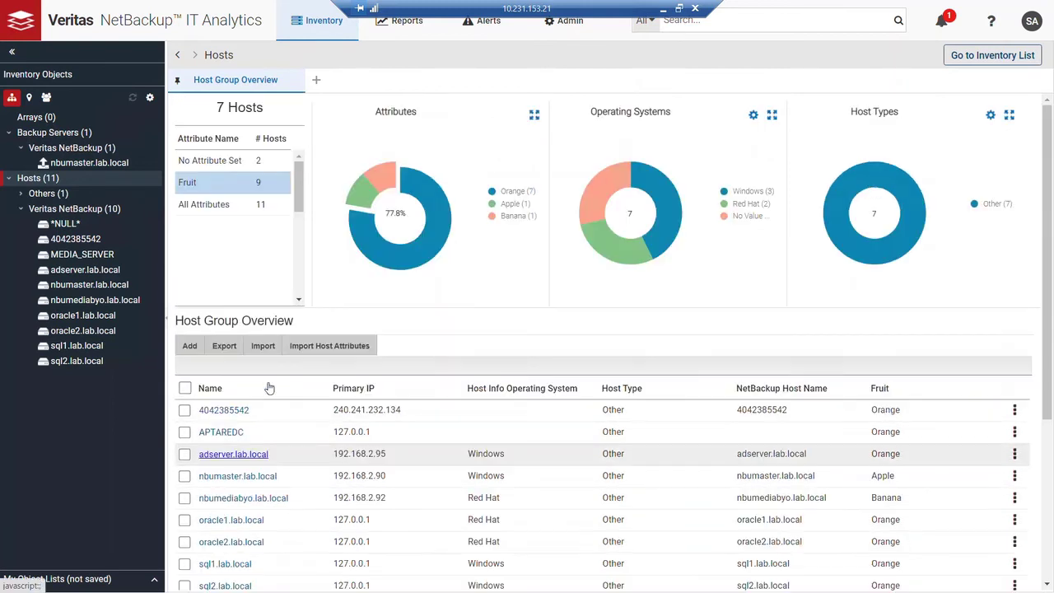
# - Filter the Host Group Overview by the Fruit value Apple and after that by Banana in the Attributes chart
pyautogui.click(359, 199)
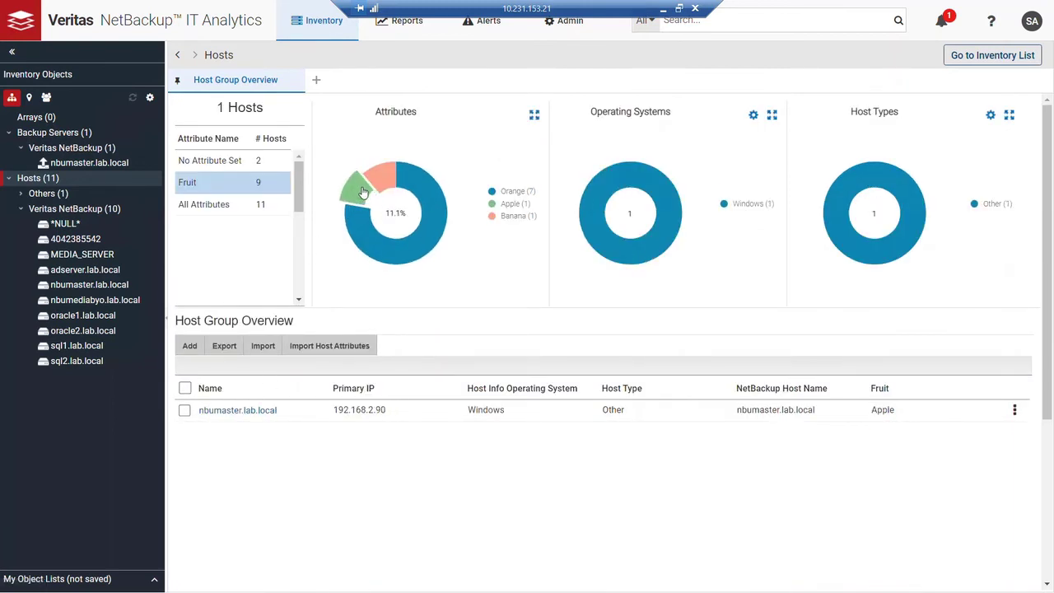
pyautogui.moveTo(352, 191)
pyautogui.click(390, 177)
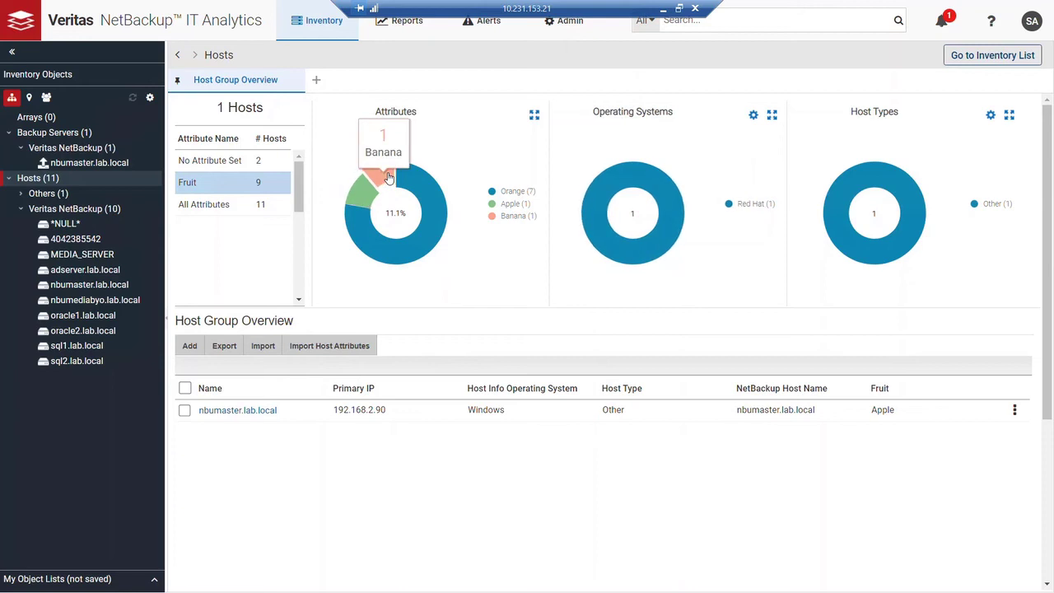